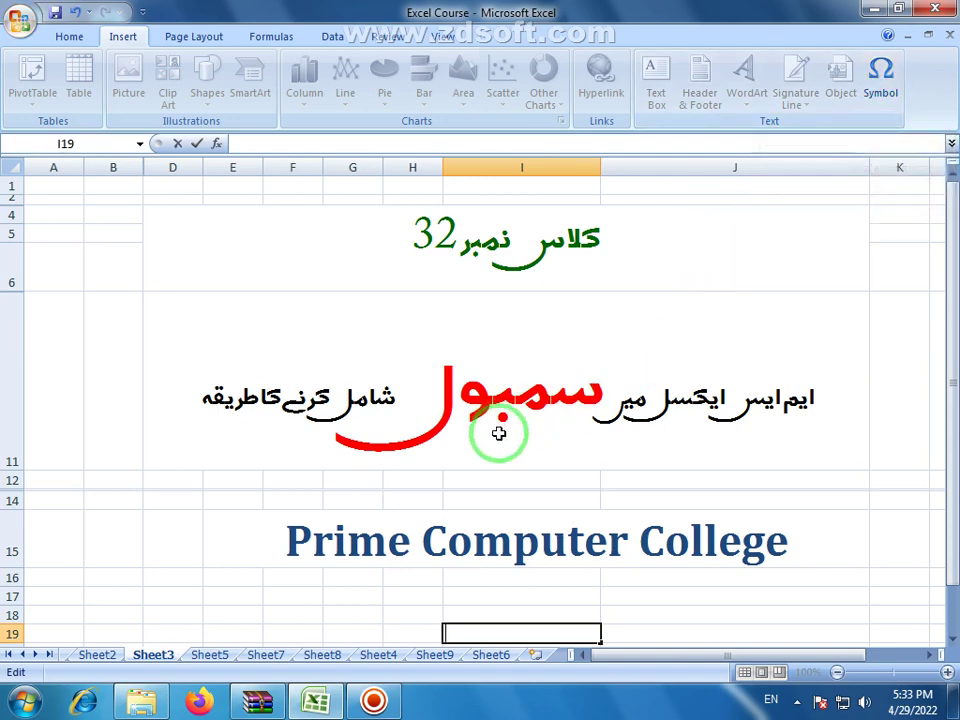
# - Switch from the title sheet to Sheet9, which has the smiley shapes and the picture
pyautogui.click(476, 656)
pyautogui.click(433, 656)
# - Insert the © sign into cell AJ6 from the Symbol dialog's recently used symbols
pyautogui.click(780, 278)
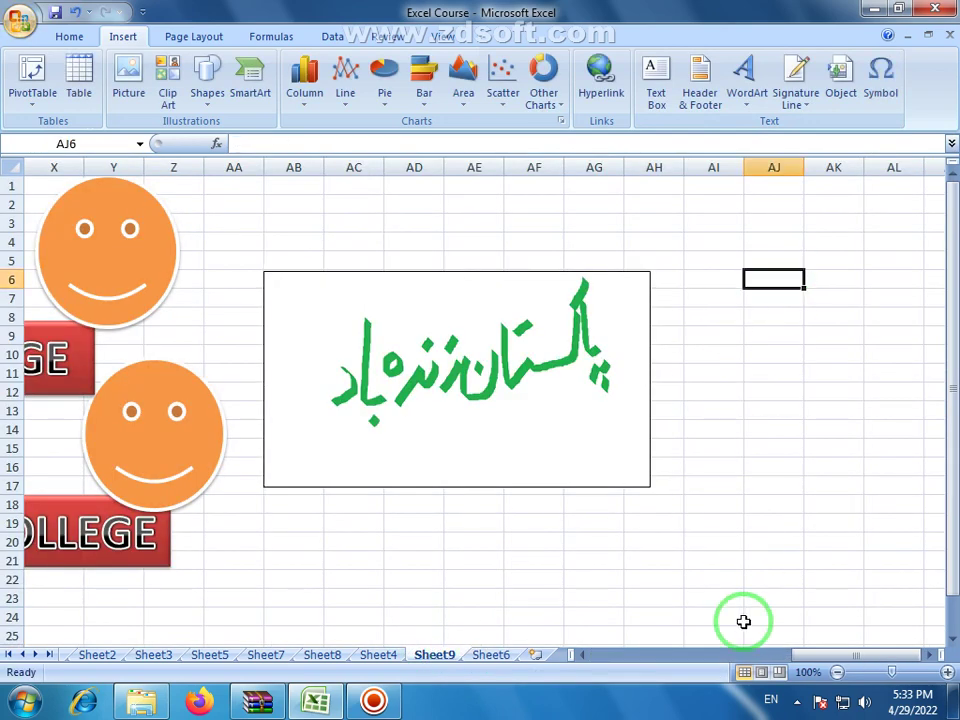
pyautogui.click(890, 88)
pyautogui.moveTo(735, 218)
pyautogui.mouseDown()
pyautogui.moveTo(658, 236)
pyautogui.moveTo(602, 228)
pyautogui.mouseUp()
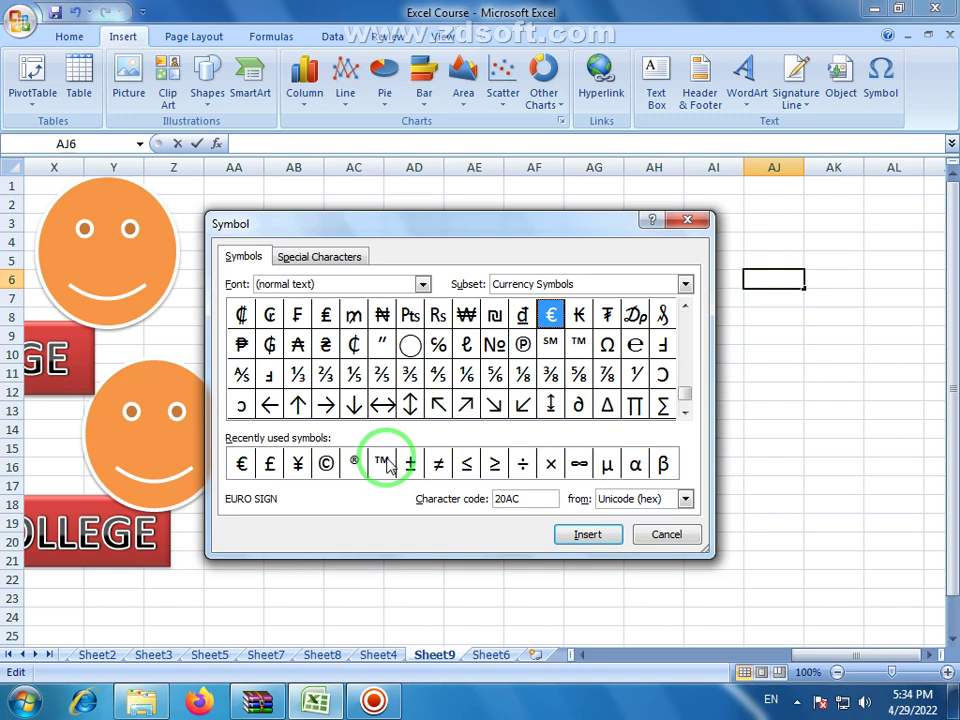
pyautogui.click(328, 466)
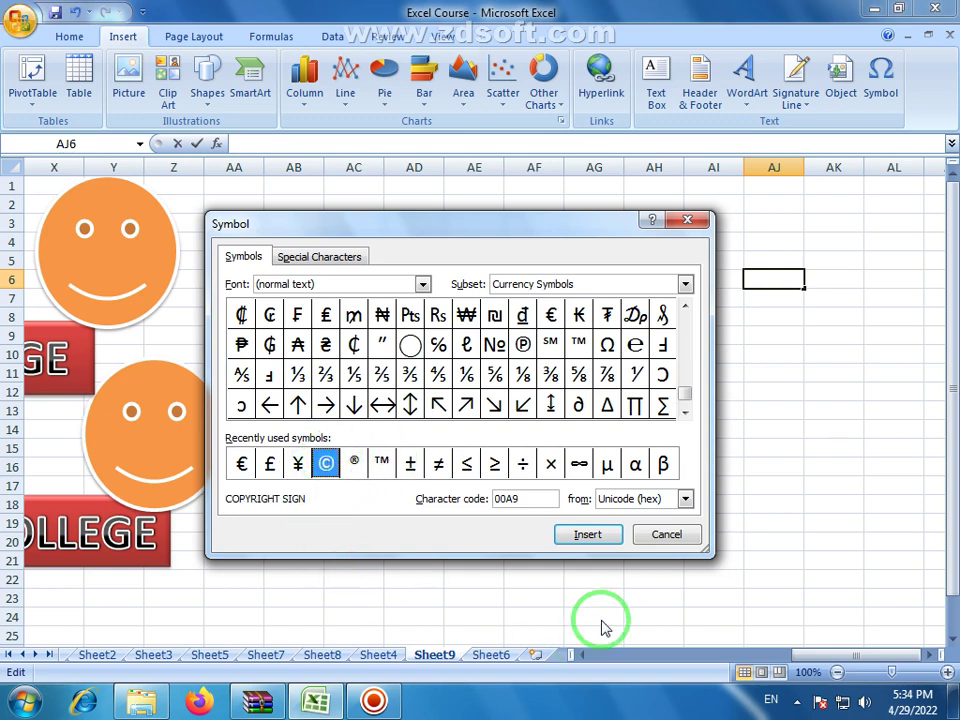
pyautogui.click(803, 288)
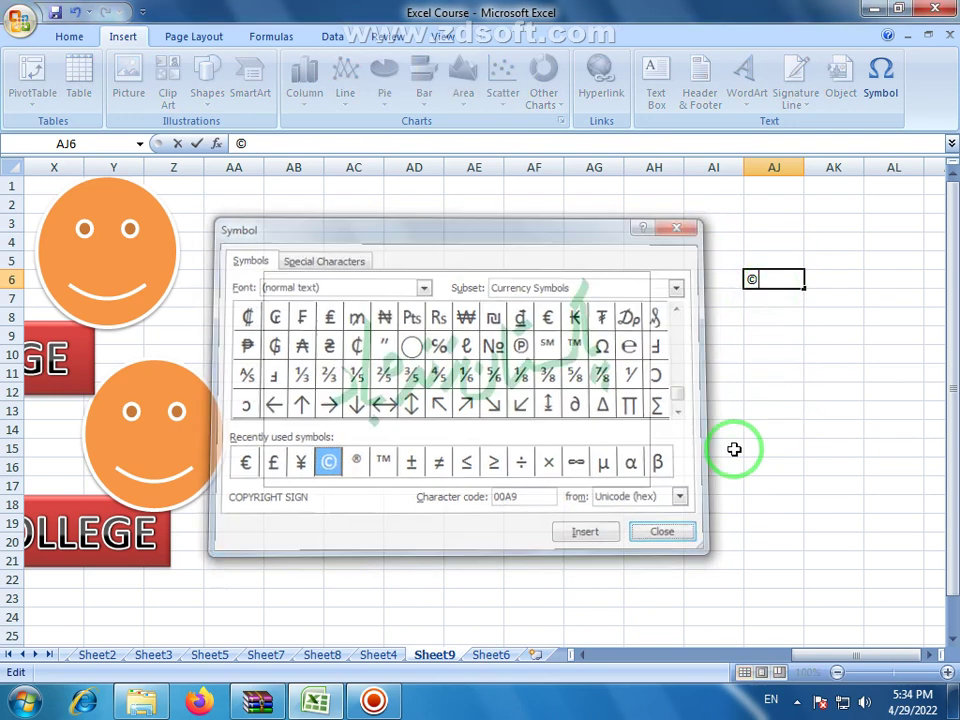
pyautogui.click(775, 298)
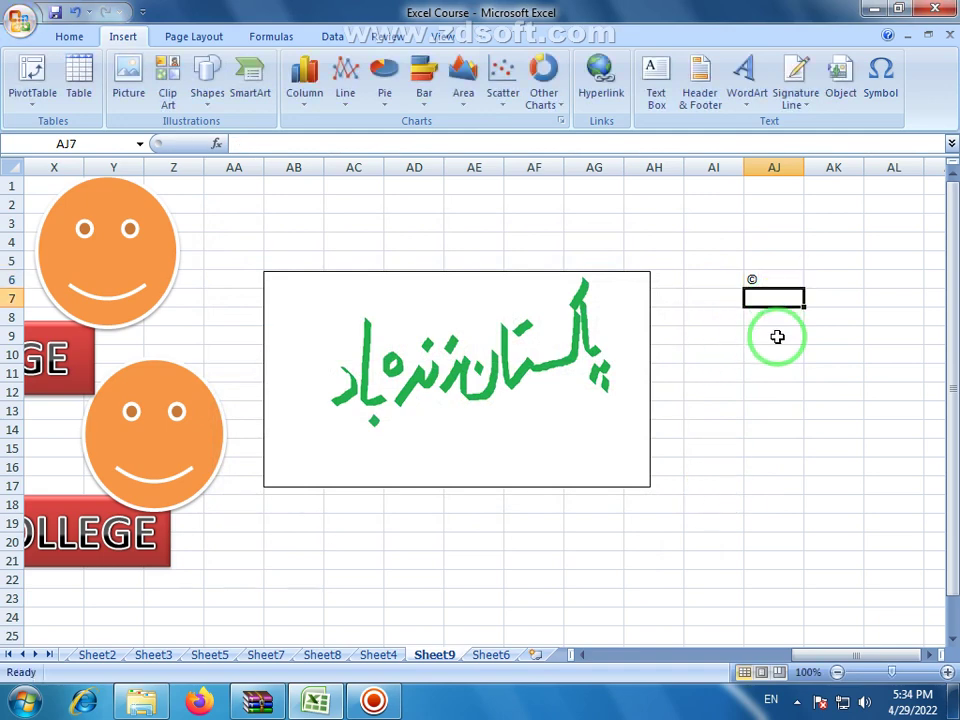
# - Reopen the Symbol dialog with the normal text font and show the Currency Symbols subset
pyautogui.click(876, 88)
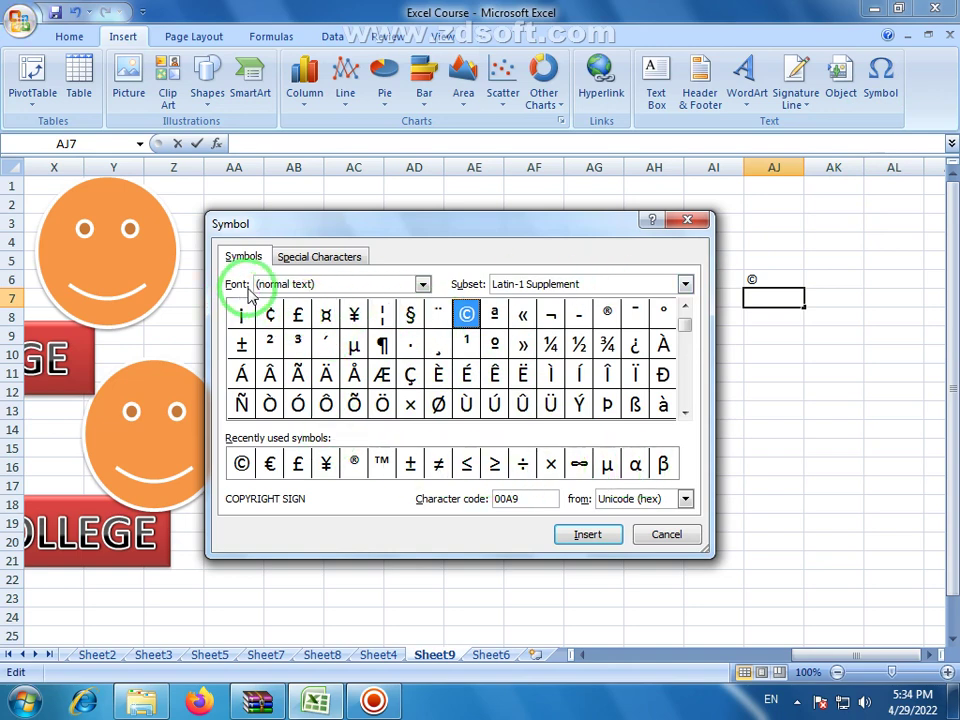
pyautogui.click(422, 284)
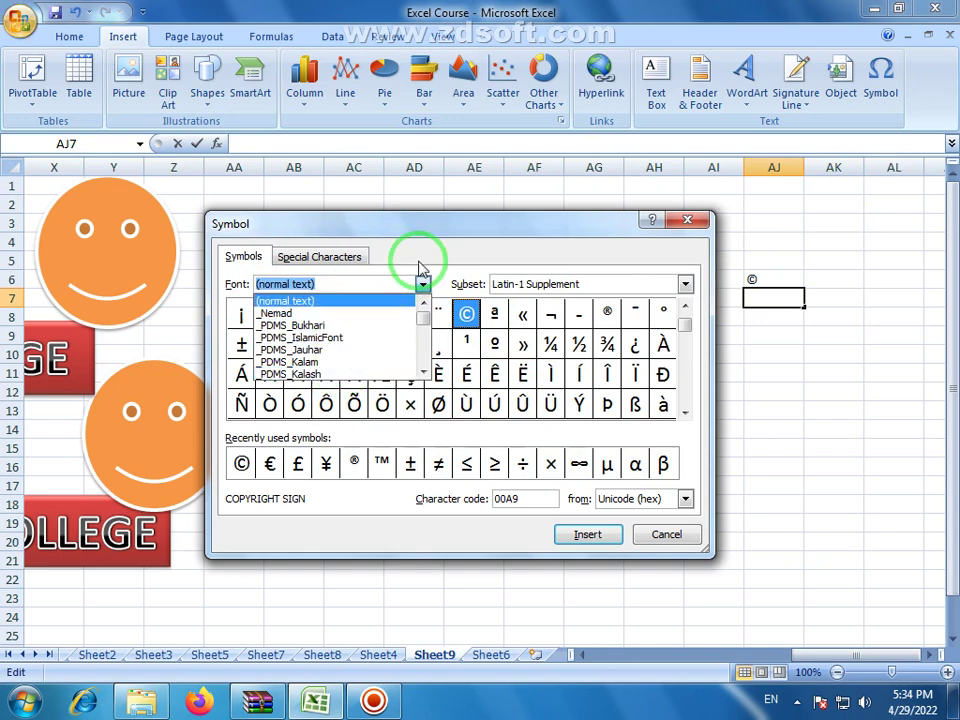
pyautogui.click(420, 270)
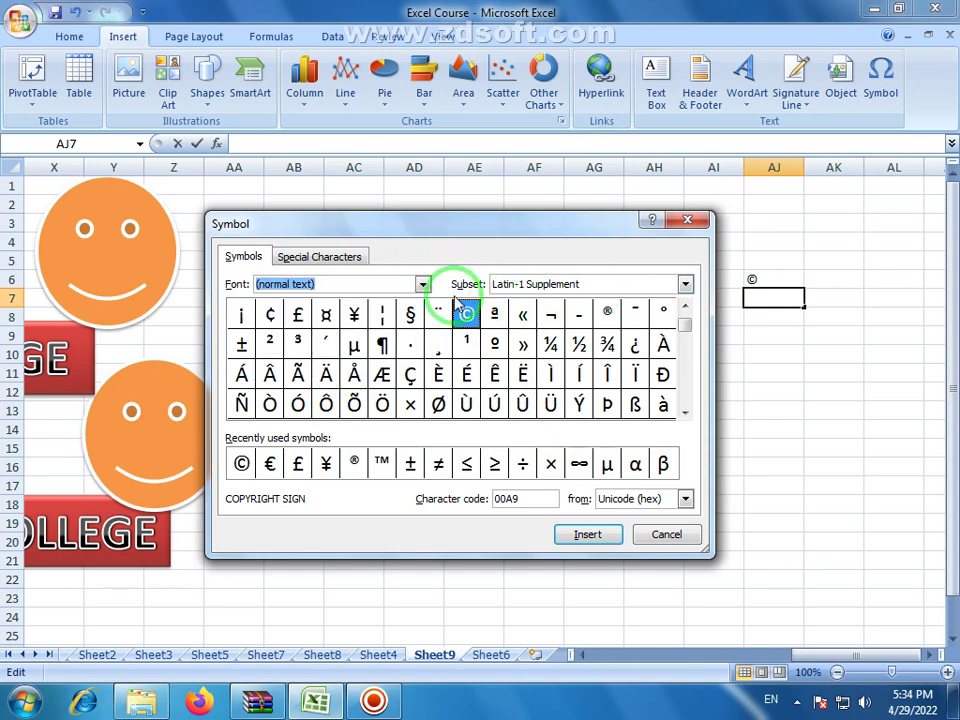
pyautogui.click(686, 286)
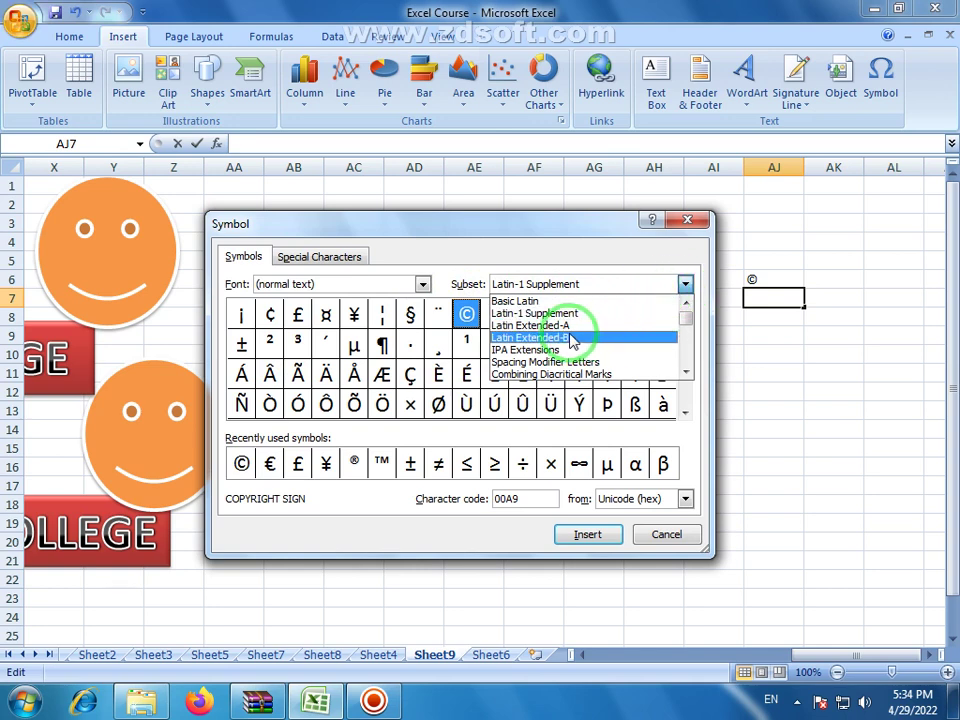
pyautogui.scroll(-1, 573, 341)
pyautogui.scroll(-1, 573, 341)
pyautogui.scroll(-2, 573, 341)
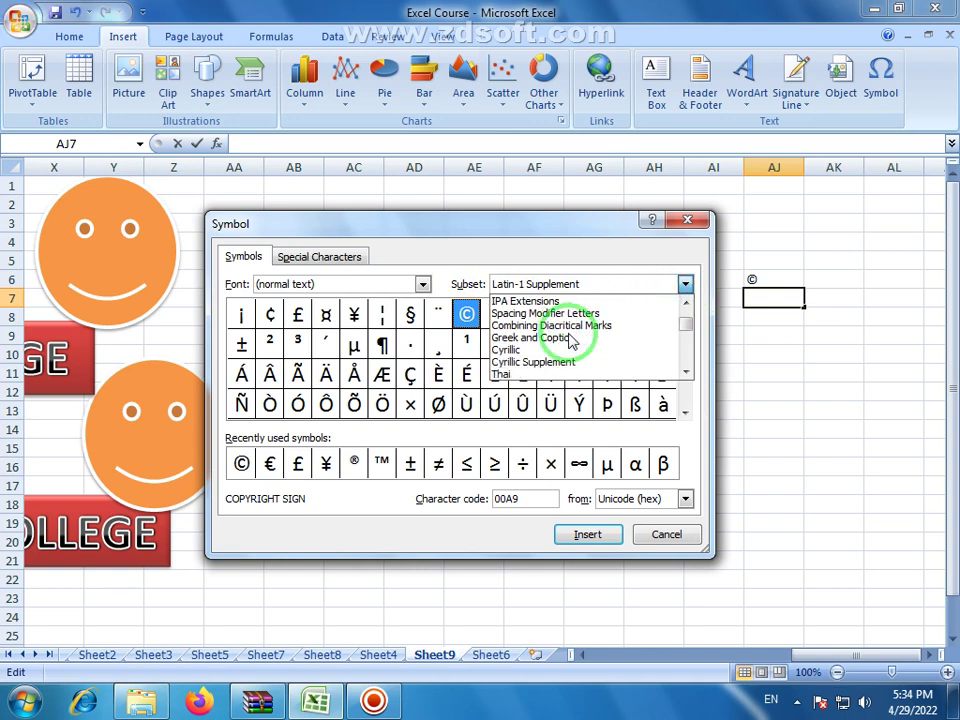
pyautogui.scroll(-1, 573, 341)
pyautogui.scroll(-2, 573, 341)
pyautogui.scroll(-2, 571, 341)
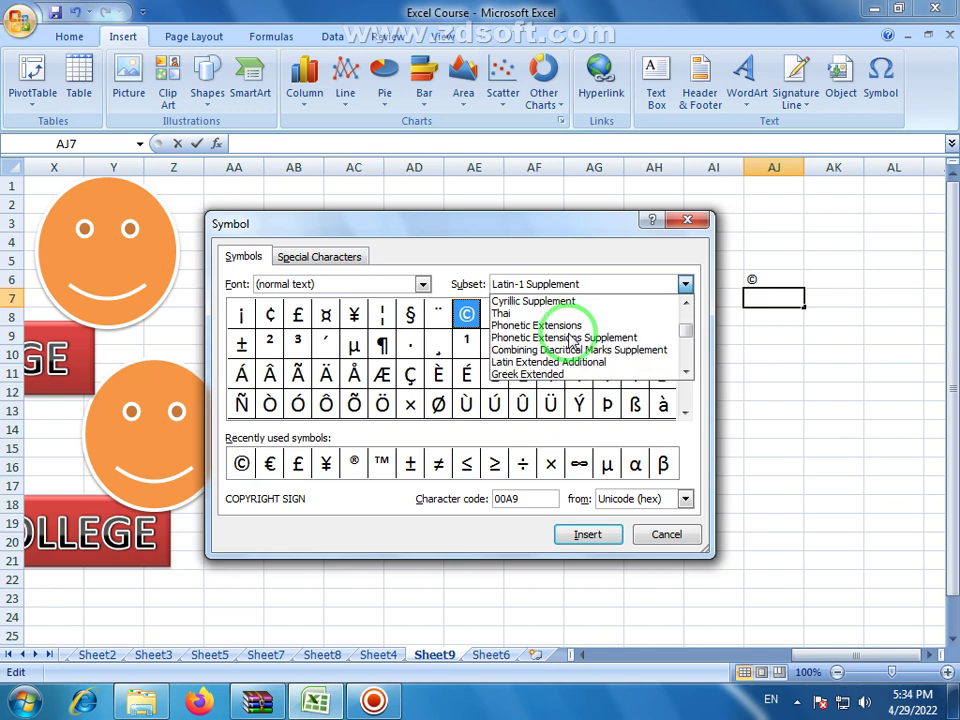
pyautogui.scroll(-1, 571, 341)
pyautogui.scroll(-1, 571, 341)
pyautogui.scroll(-3, 571, 341)
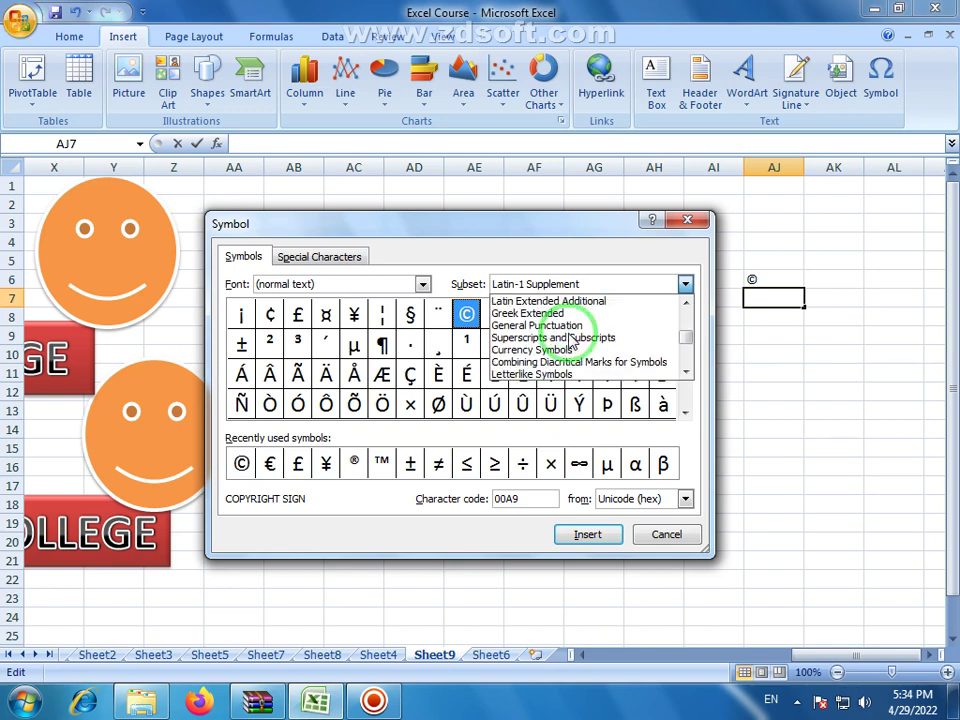
pyautogui.click(520, 350)
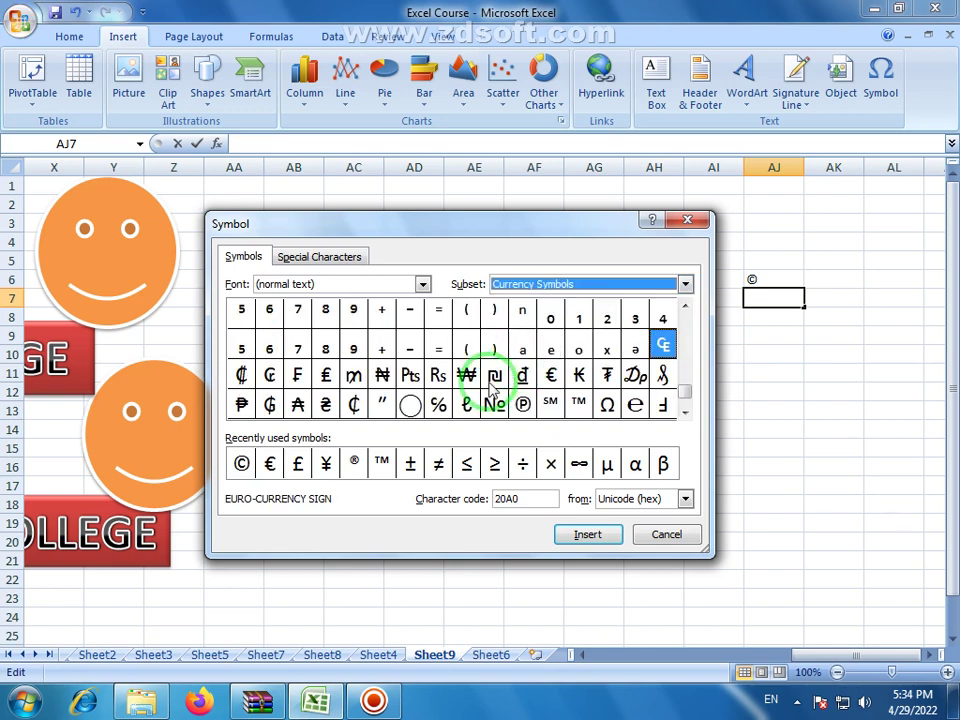
# - Change the Symbol dialog's subset to Arrows
pyautogui.click(685, 284)
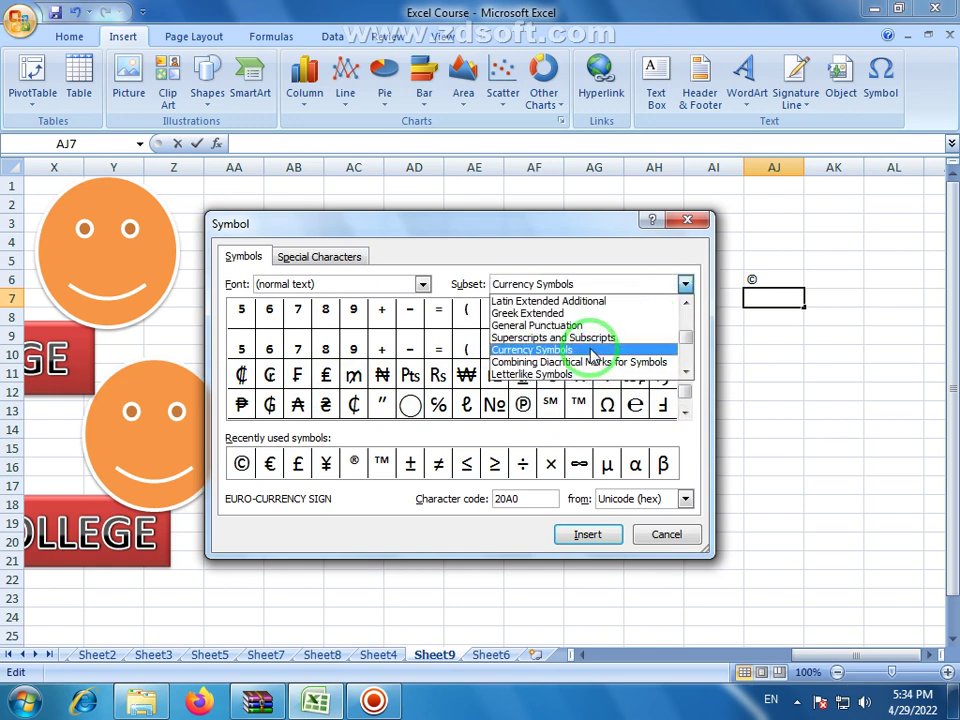
pyautogui.scroll(-1, 588, 352)
pyautogui.scroll(-1, 582, 343)
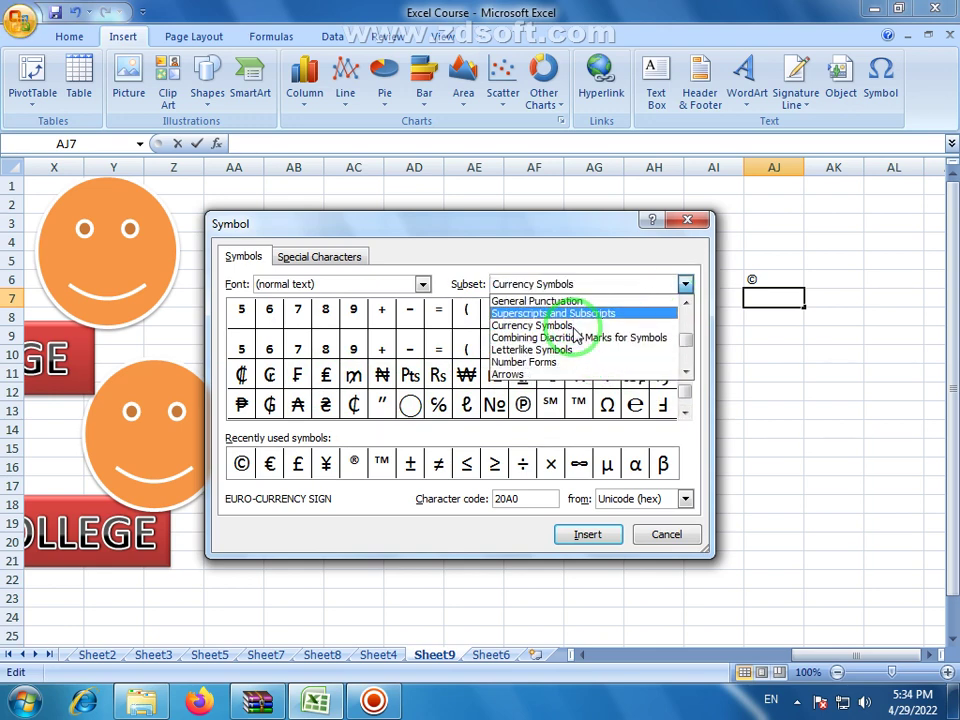
pyautogui.scroll(-1, 576, 335)
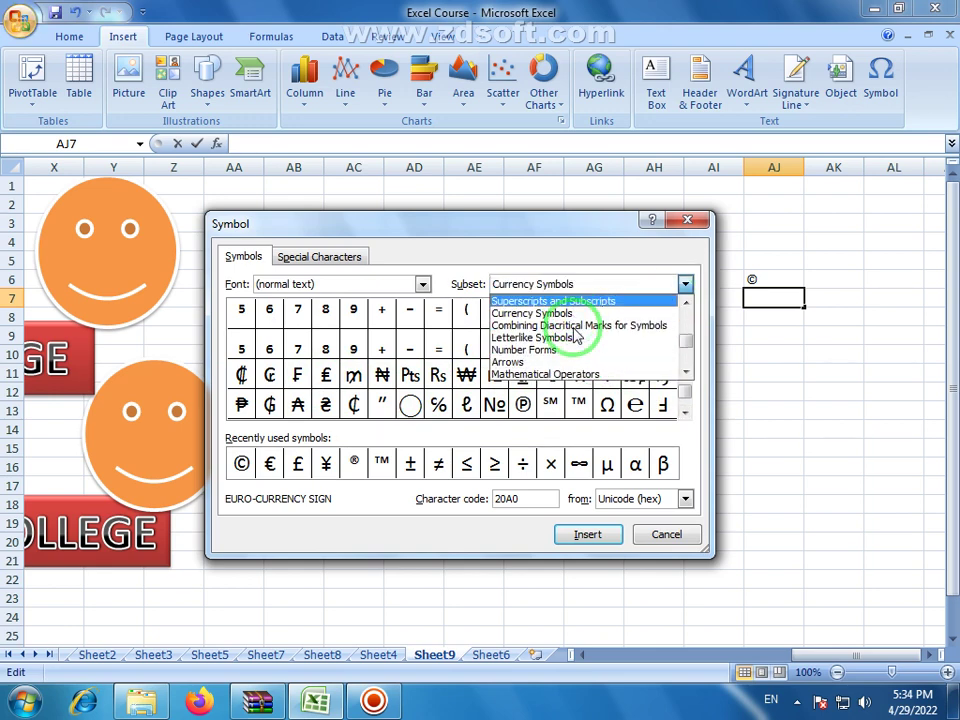
pyautogui.click(518, 360)
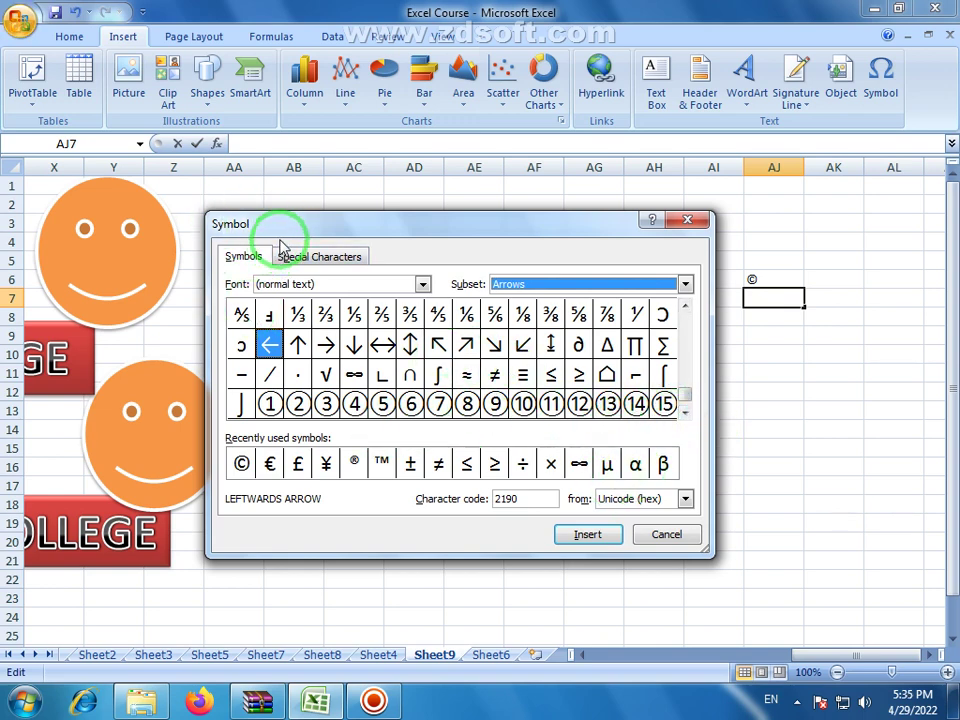
pyautogui.click(322, 260)
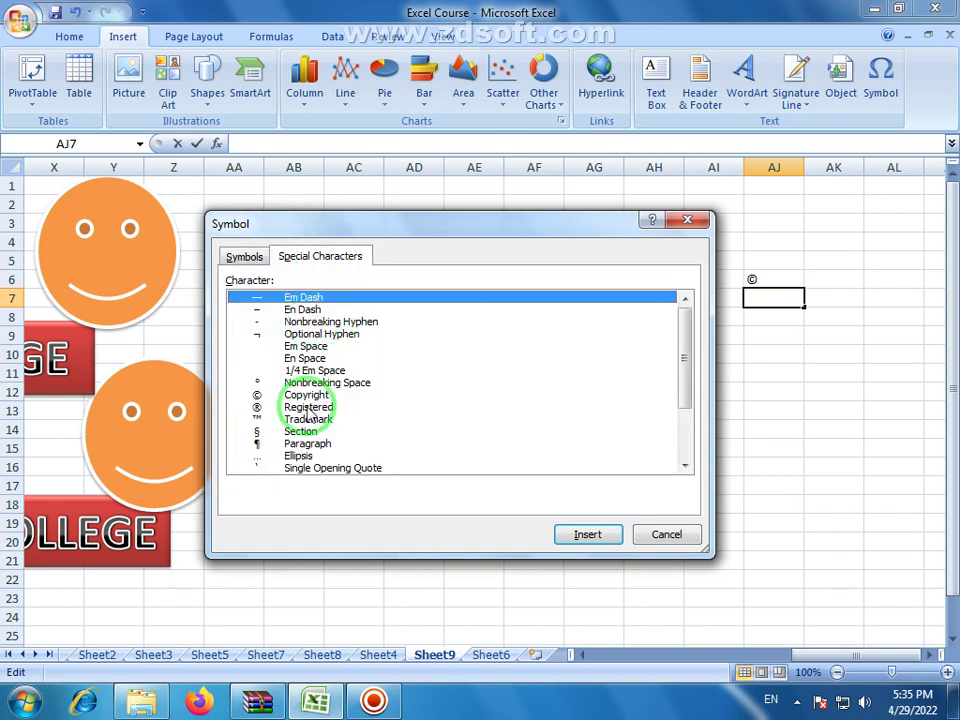
pyautogui.moveTo(686, 336); pyautogui.dragTo(686, 380)
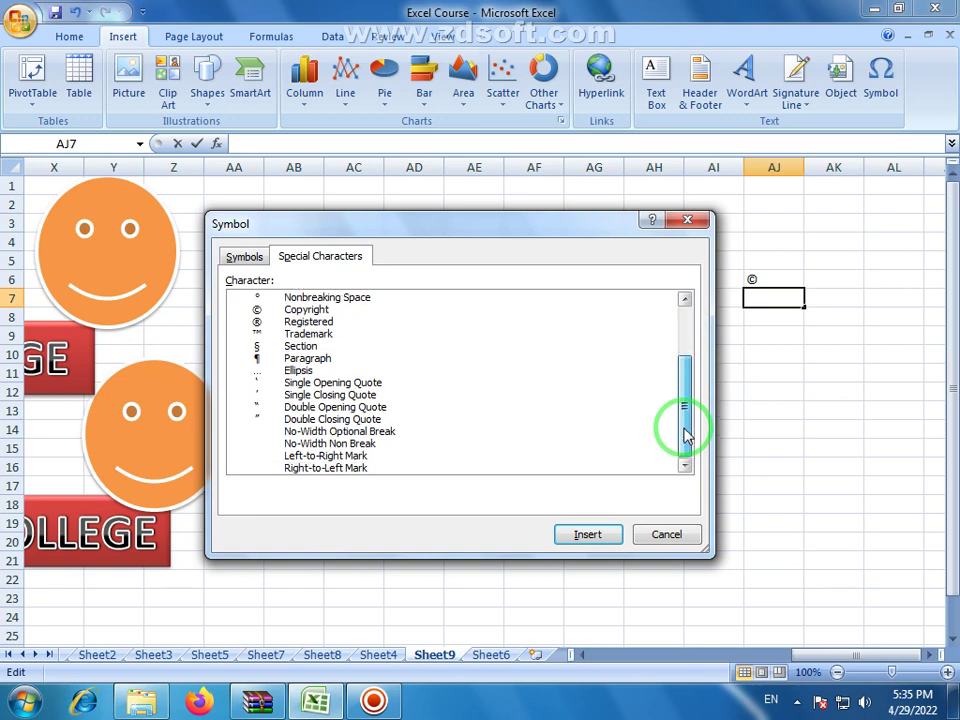
pyautogui.moveTo(686, 380); pyautogui.dragTo(692, 338)
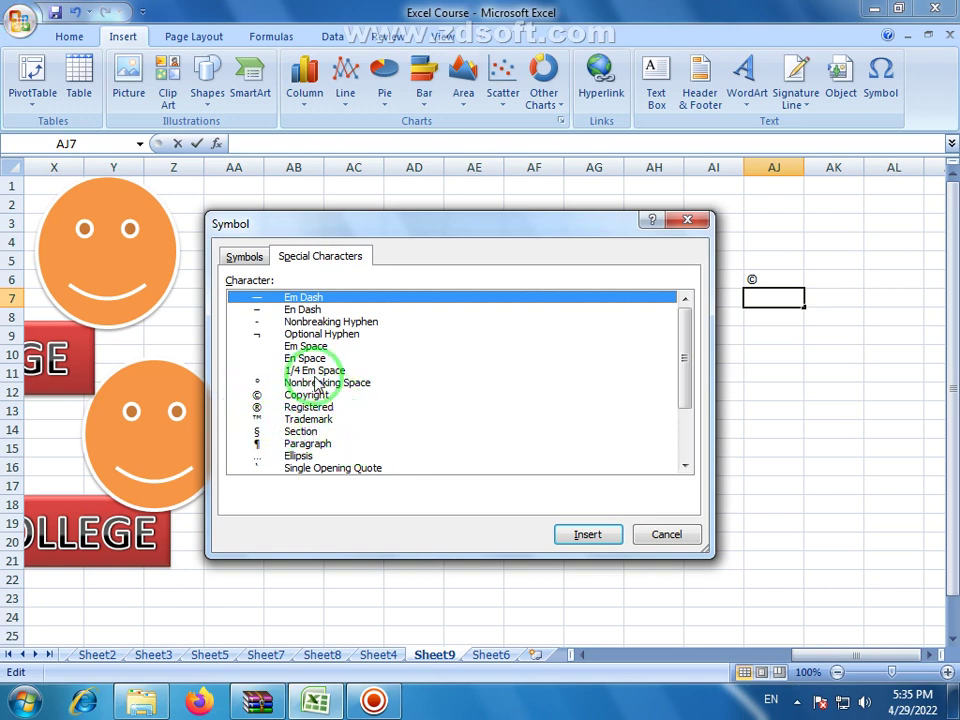
# - Insert the black circled digit ❷ from the Dingbats subset into AJ7, then close the dialog
pyautogui.click(253, 262)
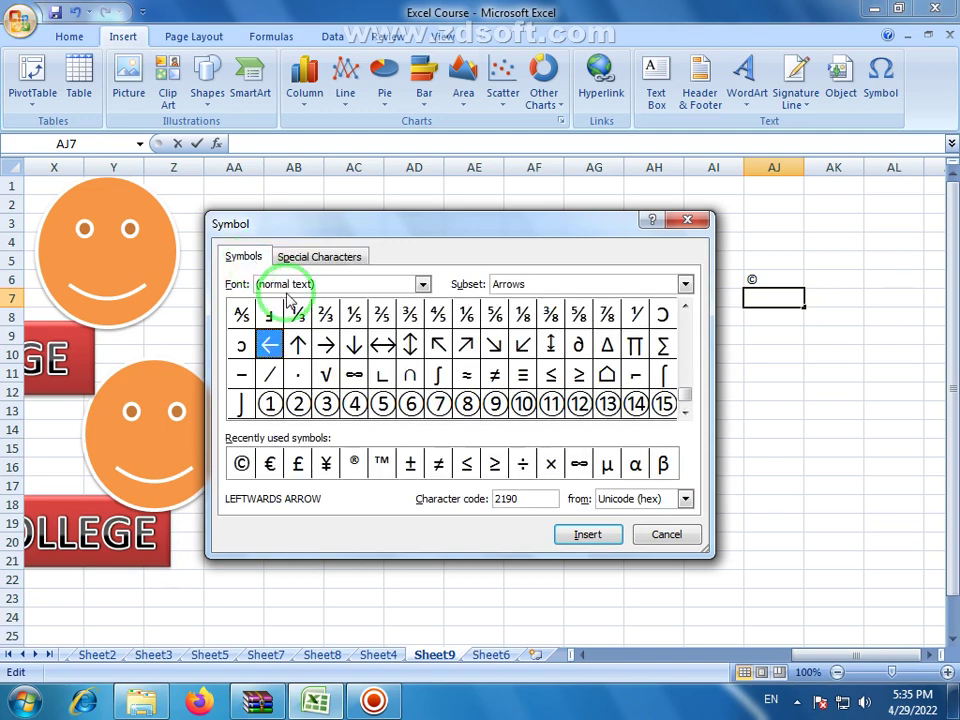
pyautogui.click(410, 344)
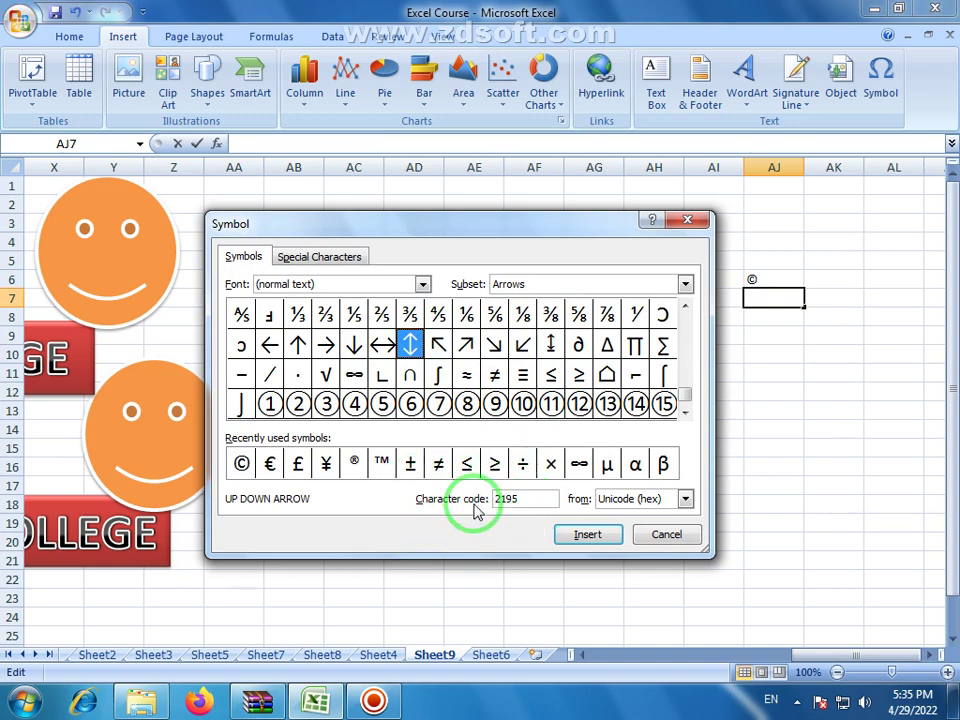
pyautogui.click(686, 404)
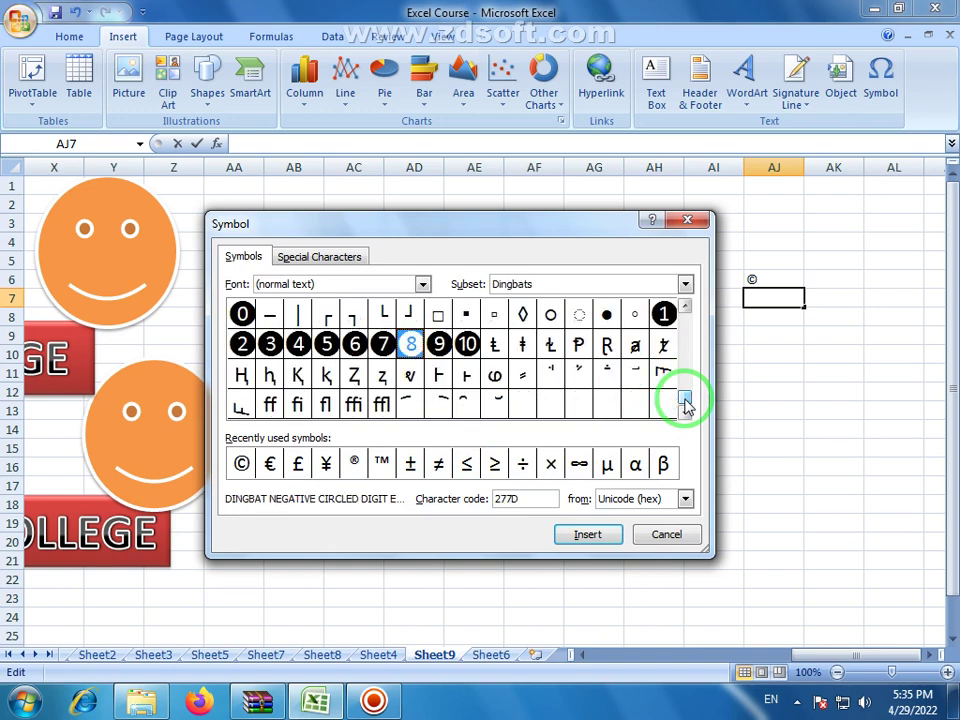
pyautogui.click(685, 284)
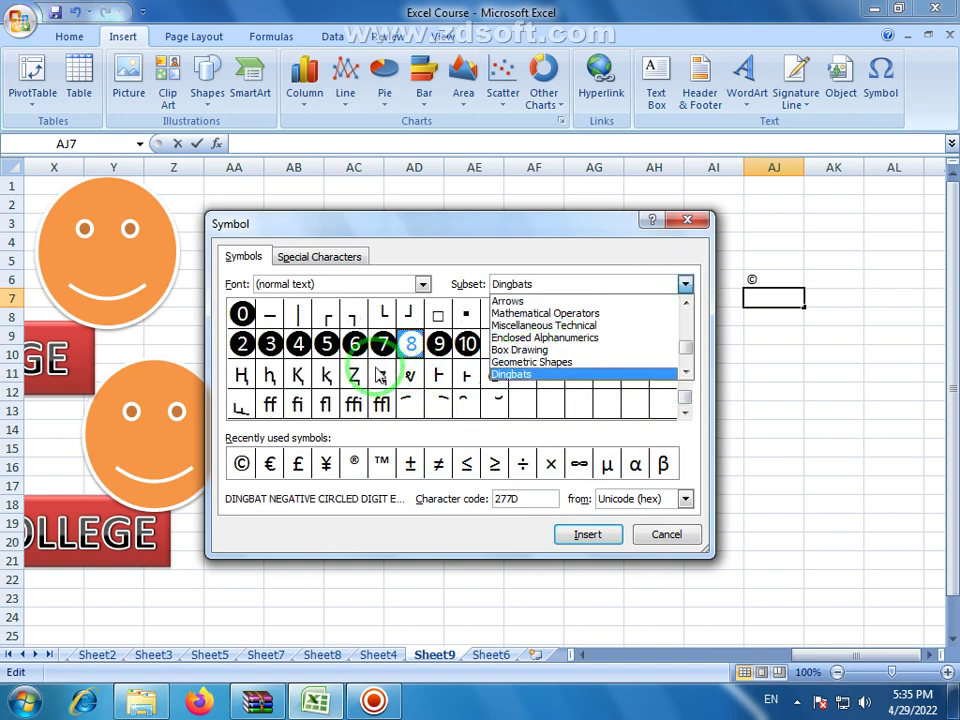
pyautogui.click(243, 346)
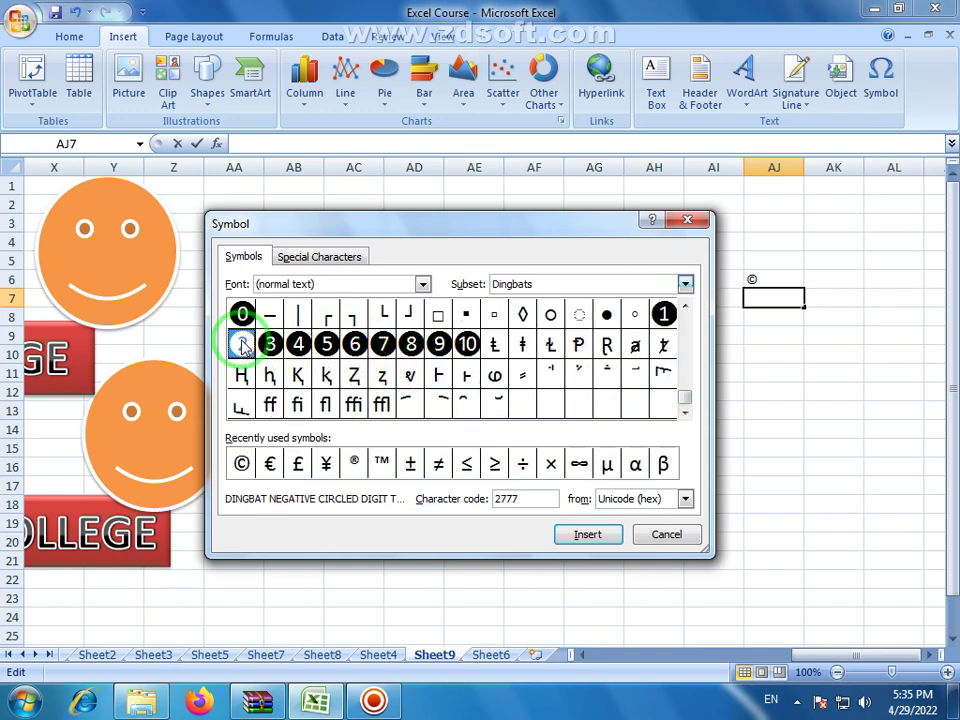
pyautogui.click(590, 535)
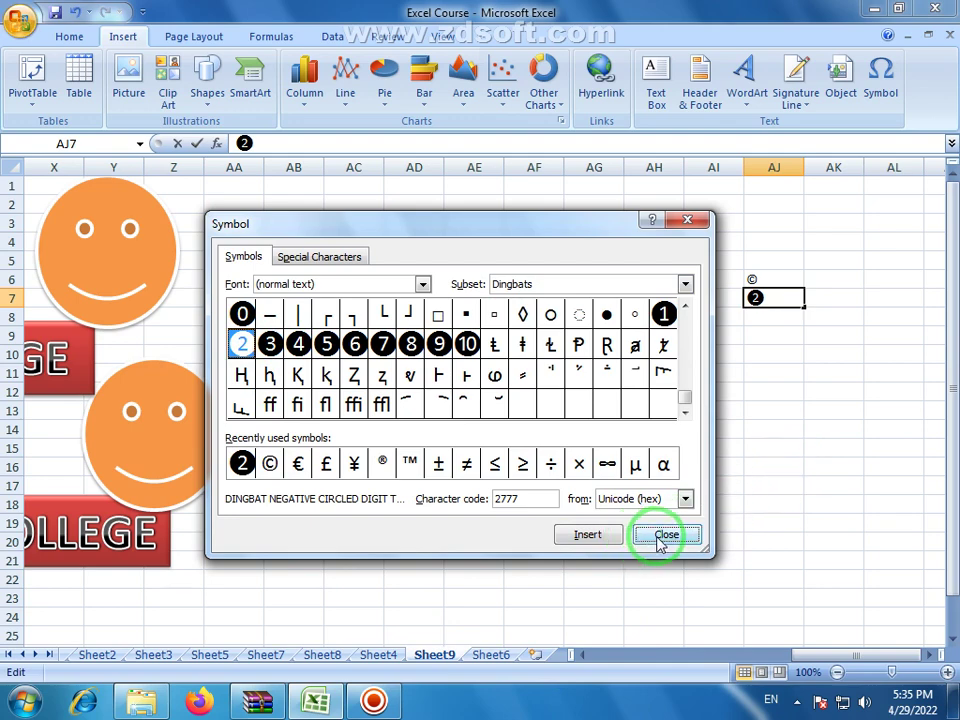
pyautogui.click(664, 536)
pyautogui.click(833, 410)
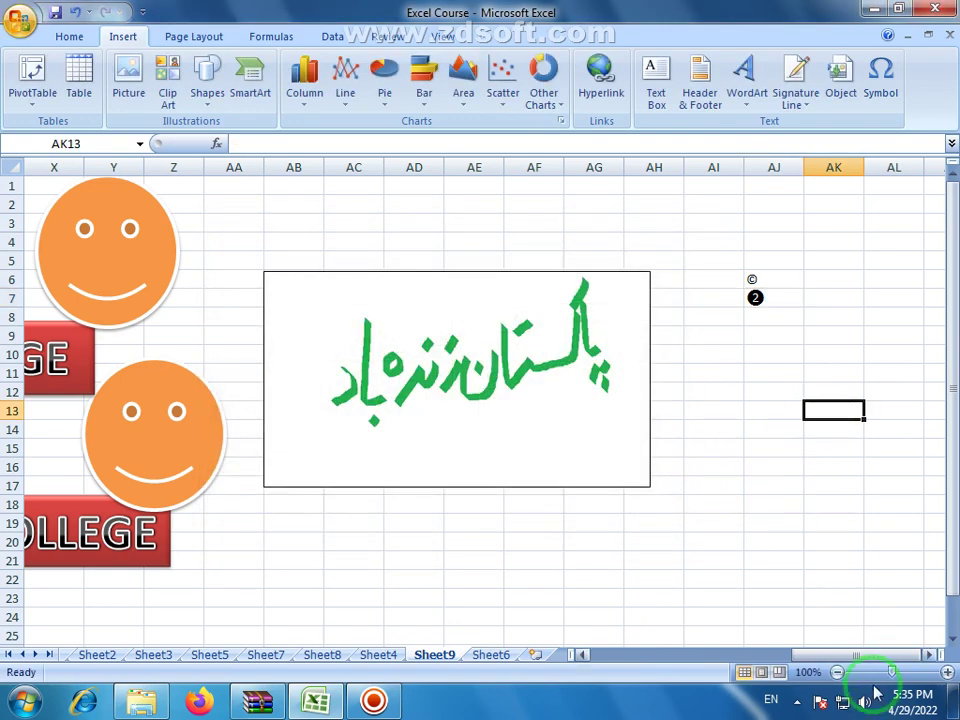
# - Zoom Sheet9 in to 160% and select an empty cell away from the symbols
pyautogui.click(947, 672)
pyautogui.click(947, 672)
pyautogui.click(947, 672)
pyautogui.click(947, 672)
pyautogui.click(947, 672)
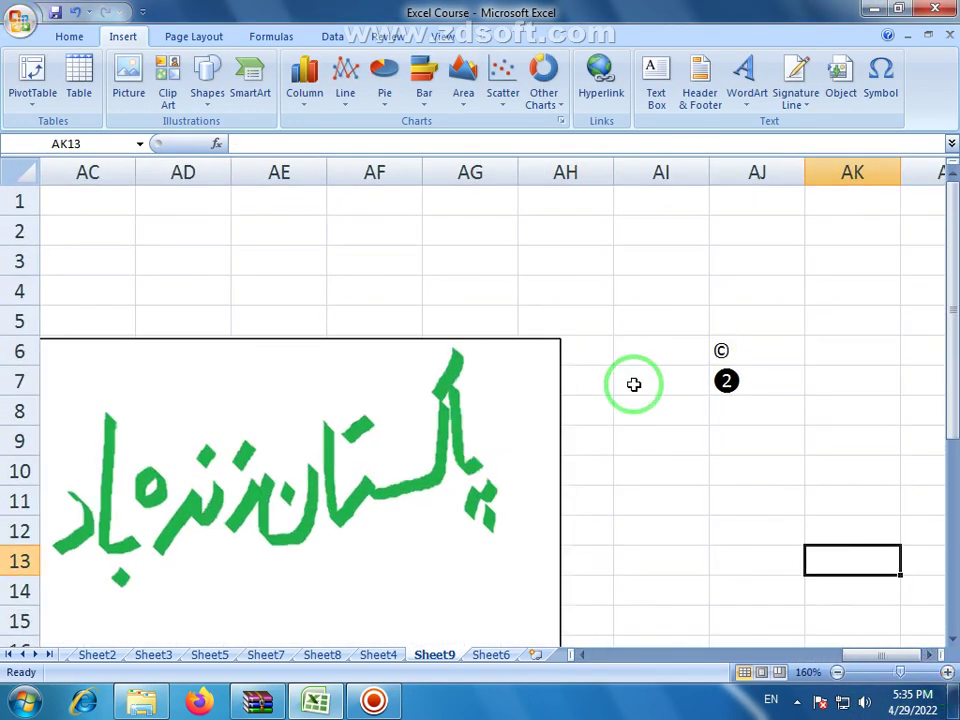
pyautogui.click(660, 470)
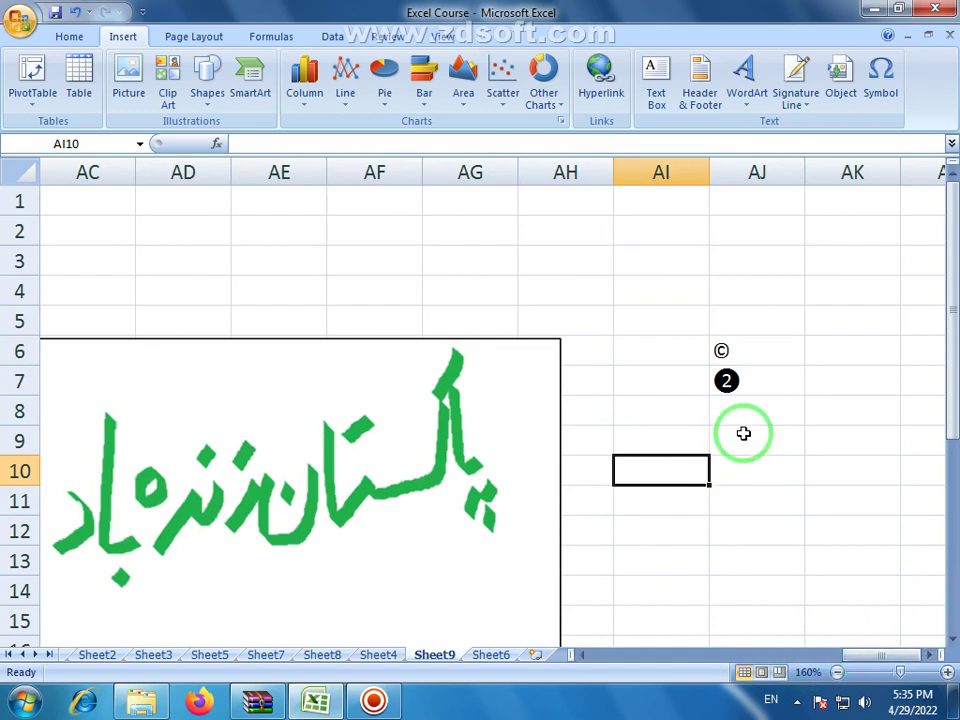